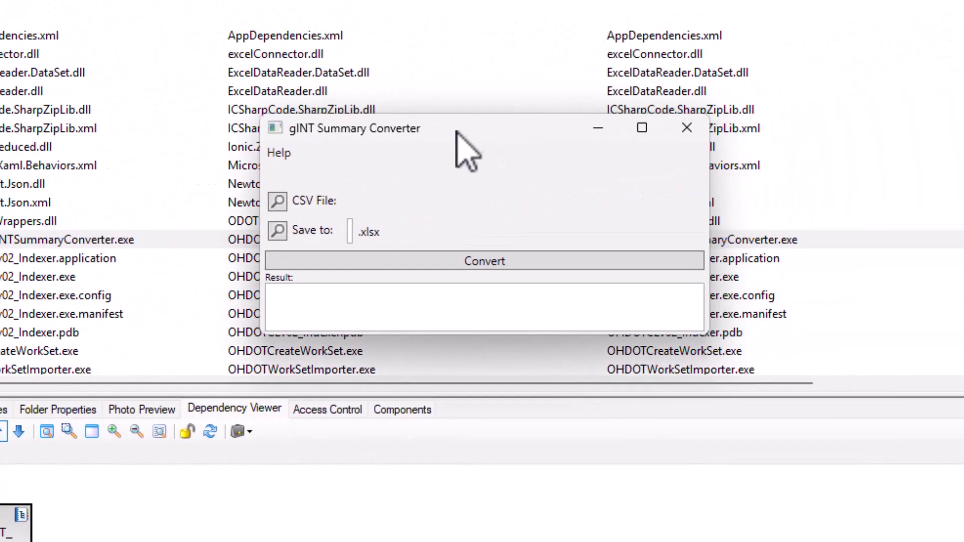
View the gINT Summary Converter's version and description information, and close it again
{"action": "left_click", "coordinate": [285, 153]}
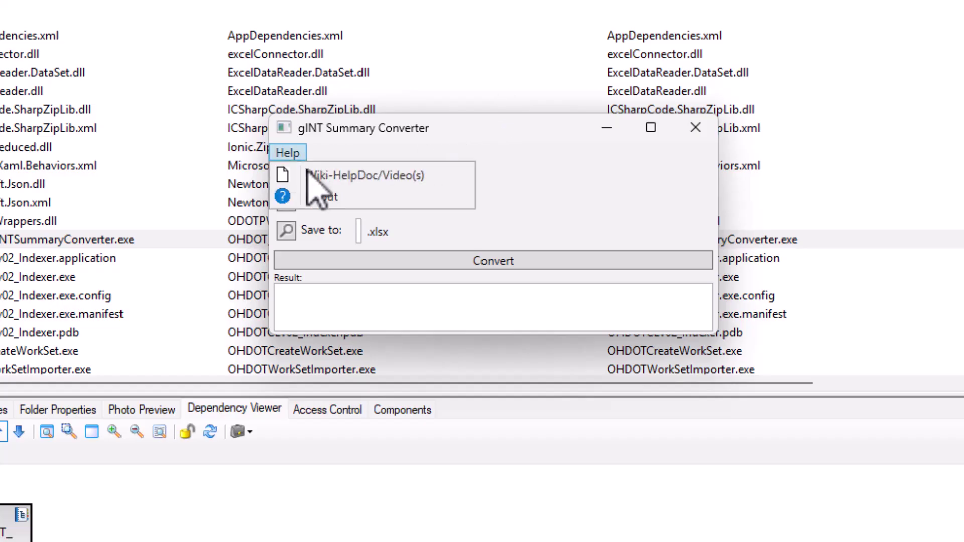
{"action": "left_click", "coordinate": [346, 196]}
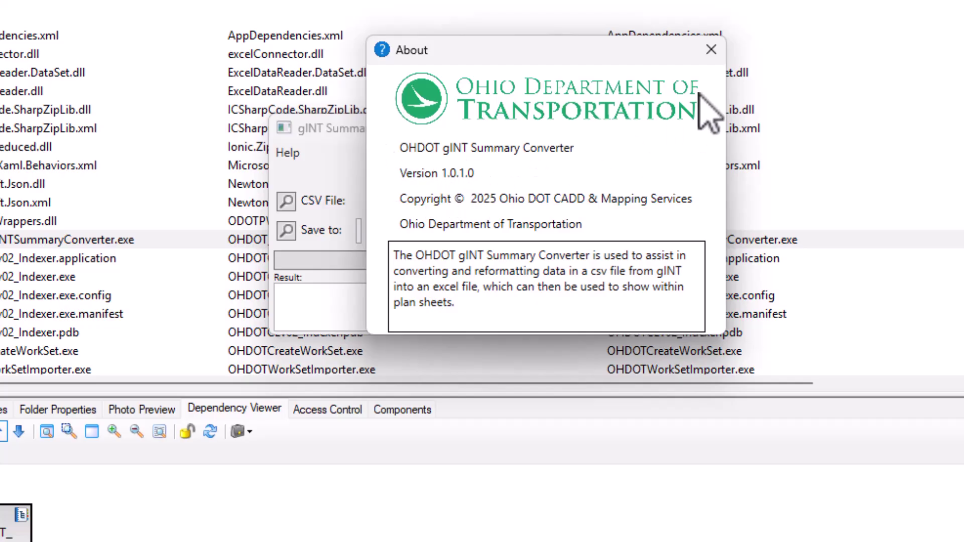
{"action": "left_click", "coordinate": [719, 55]}
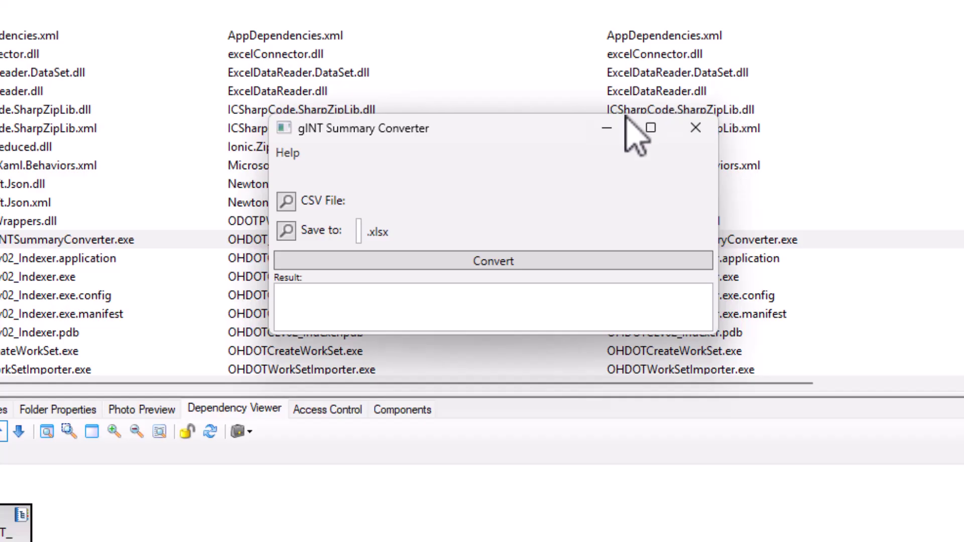
{"action": "left_click_drag", "start_coordinate": [560, 132], "coordinate": [572, 145]}
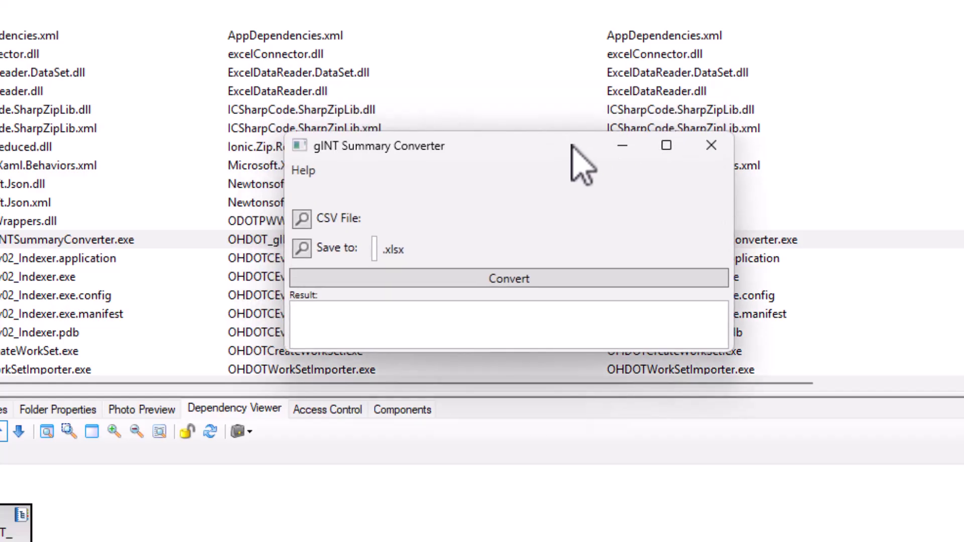
Start choosing the CSV file and log in to the Ohio DOT Projects datasource with Bentley IMS authentication
{"action": "left_click", "coordinate": [303, 219]}
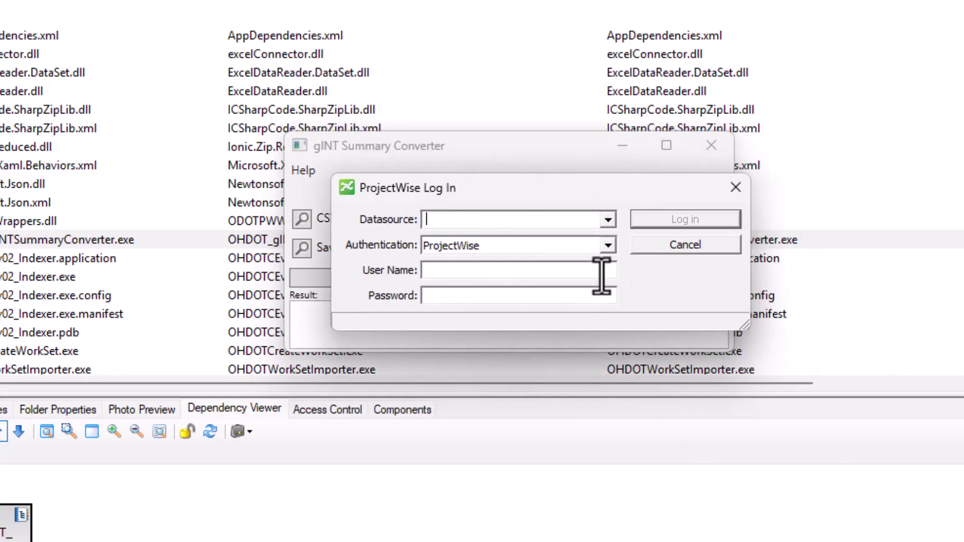
{"action": "left_click", "coordinate": [608, 219]}
{"action": "scroll", "coordinate": [575, 261], "scroll_direction": "down", "scroll_amount": 1}
{"action": "scroll", "coordinate": [572, 281], "scroll_direction": "down", "scroll_amount": 3}
{"action": "left_click", "coordinate": [555, 266]}
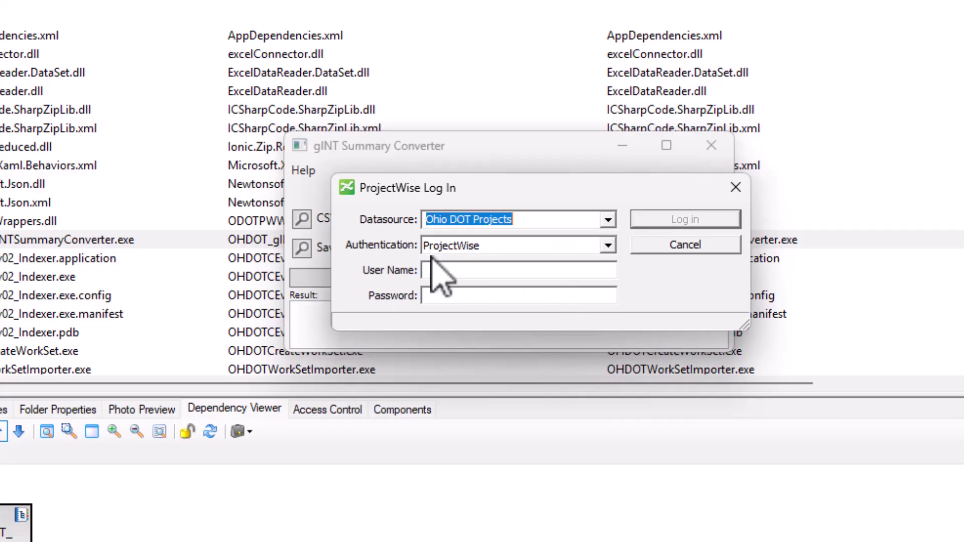
{"action": "left_click", "coordinate": [608, 246]}
{"action": "left_click", "coordinate": [602, 257]}
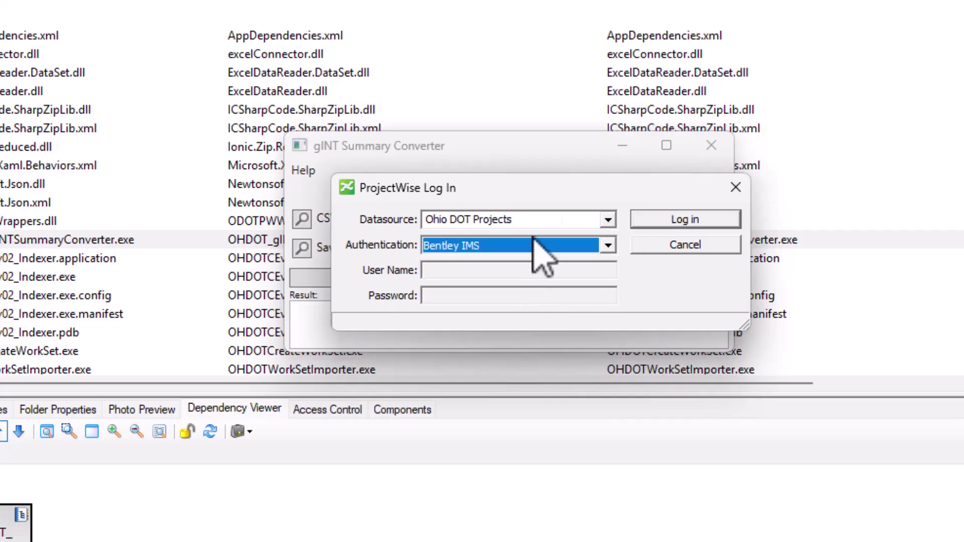
{"action": "left_click", "coordinate": [654, 221]}
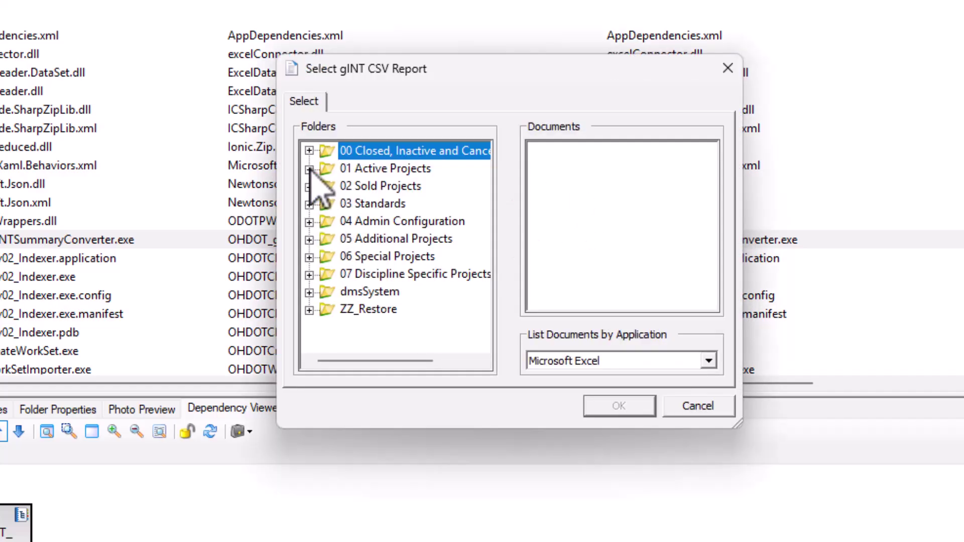
Browse to 01 Active Projects\District 12\Cuyahoga\119669\400-Engineering\Geotechnical\EngData\gINT files
{"action": "left_click", "coordinate": [309, 169]}
{"action": "scroll", "coordinate": [330, 236], "scroll_direction": "down", "scroll_amount": 3}
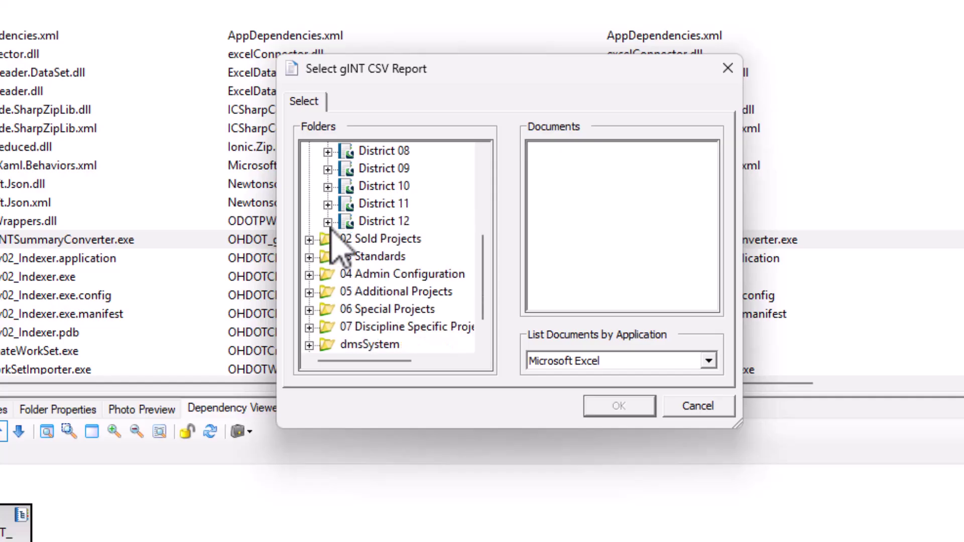
{"action": "left_click", "coordinate": [327, 221]}
{"action": "left_click", "coordinate": [346, 257]}
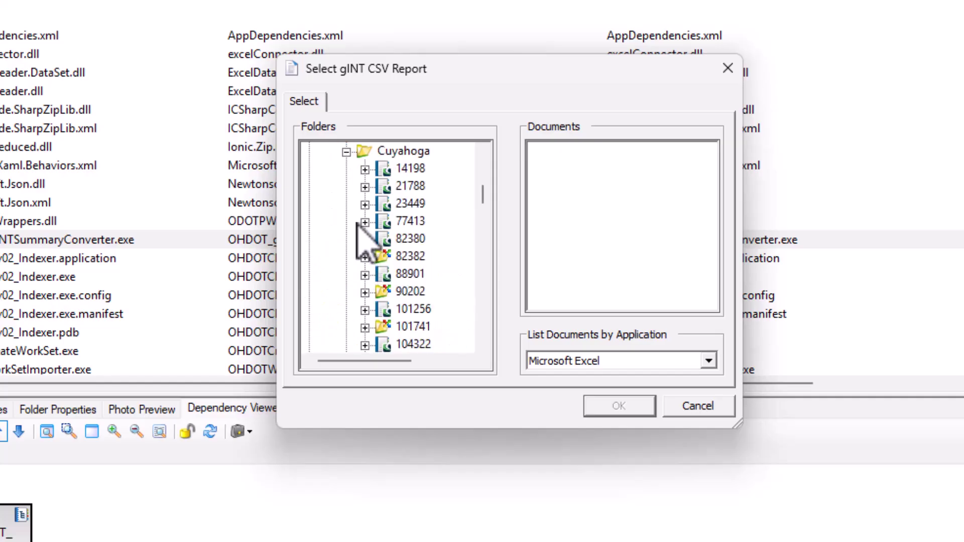
{"action": "scroll", "coordinate": [344, 275], "scroll_direction": "down", "scroll_amount": 3}
{"action": "scroll", "coordinate": [347, 276], "scroll_direction": "down", "scroll_amount": 10}
{"action": "scroll", "coordinate": [362, 271], "scroll_direction": "up", "scroll_amount": 3}
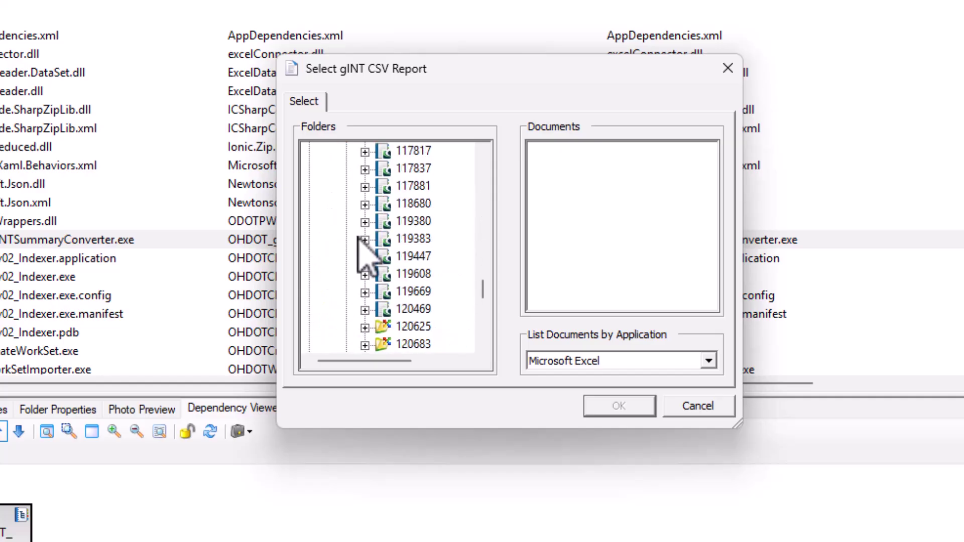
{"action": "left_click", "coordinate": [365, 274]}
{"action": "left_click", "coordinate": [383, 275]}
{"action": "left_click", "coordinate": [402, 187]}
{"action": "left_click", "coordinate": [420, 222]}
{"action": "left_click", "coordinate": [457, 239]}
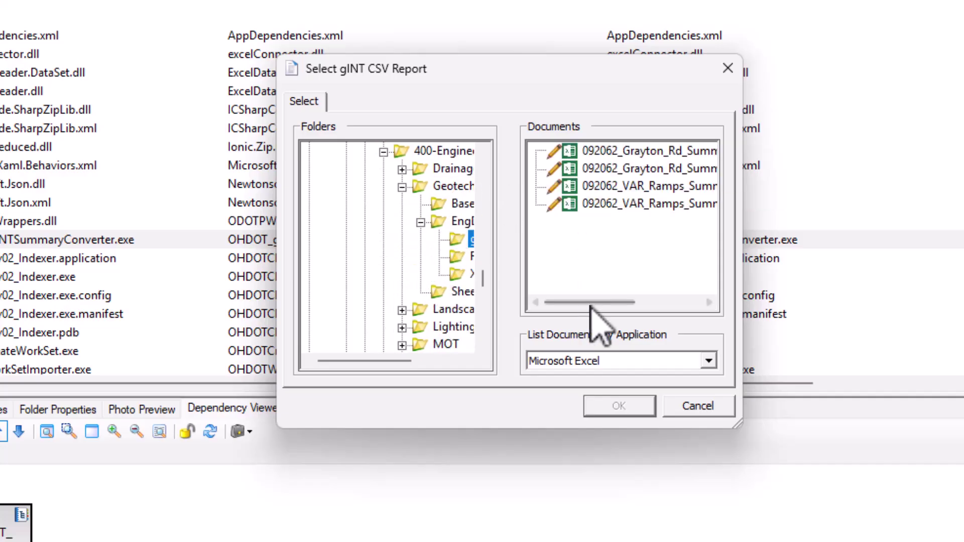
Choose 092062_Grayton_Rd_Summary_of_Soil_Test_Data.csv as the gINT report for conversion
{"action": "left_click_drag", "start_coordinate": [602, 303], "coordinate": [689, 309]}
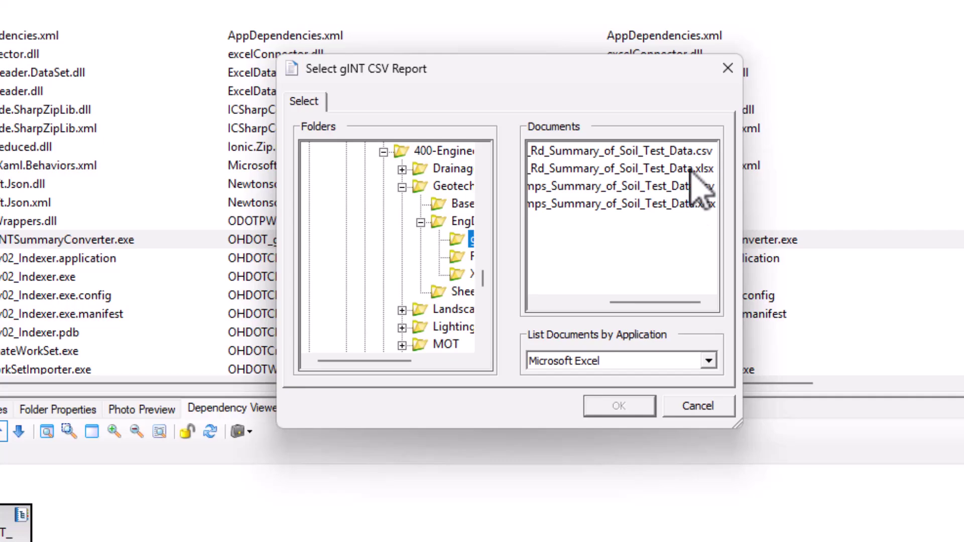
{"action": "left_click", "coordinate": [696, 154]}
{"action": "left_click_drag", "start_coordinate": [655, 303], "coordinate": [673, 319]}
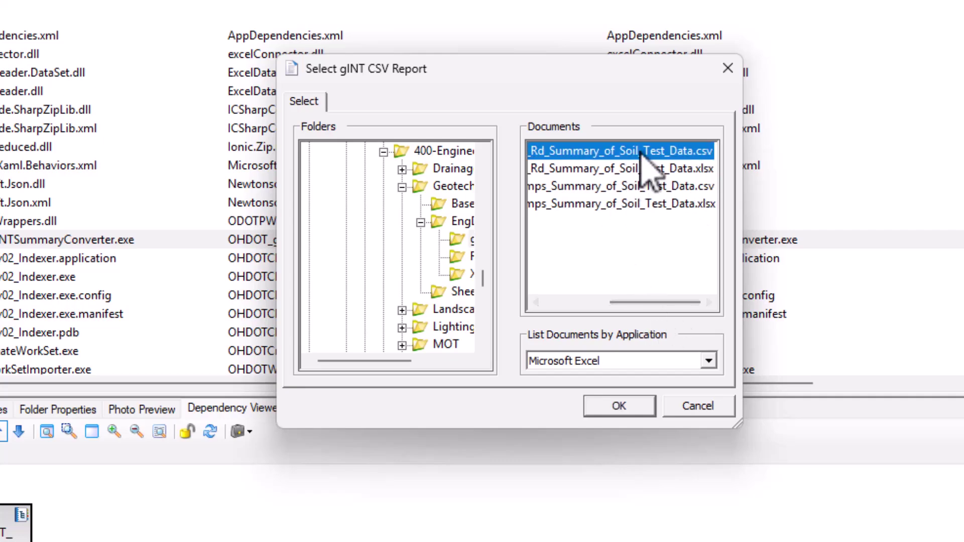
{"action": "left_click_drag", "start_coordinate": [651, 304], "coordinate": [588, 303]}
{"action": "left_click", "coordinate": [619, 405]}
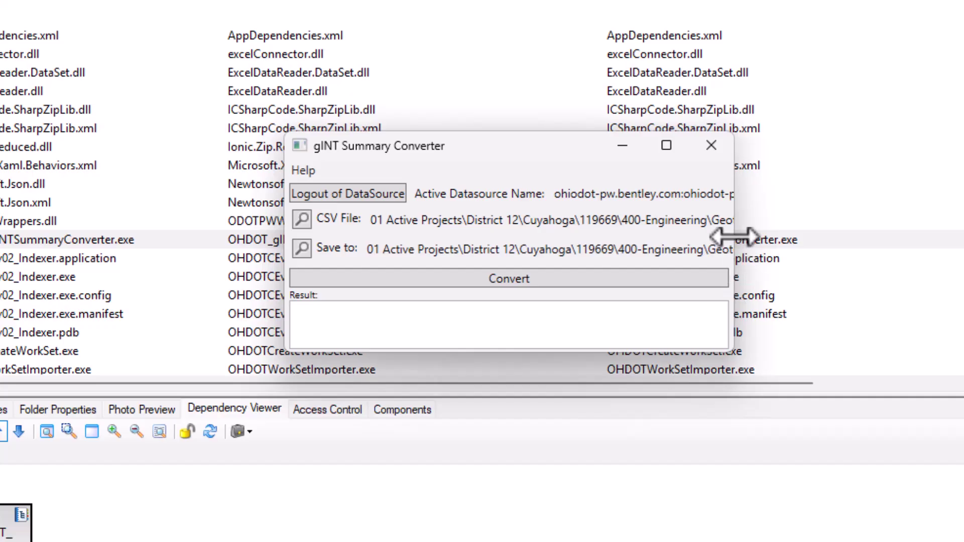
Widen the converter window and name the output file 092062_Grayton_Rd_Summary_of_Soil_Test_Data_DEMO
{"action": "left_click_drag", "start_coordinate": [734, 288], "coordinate": [963, 300]}
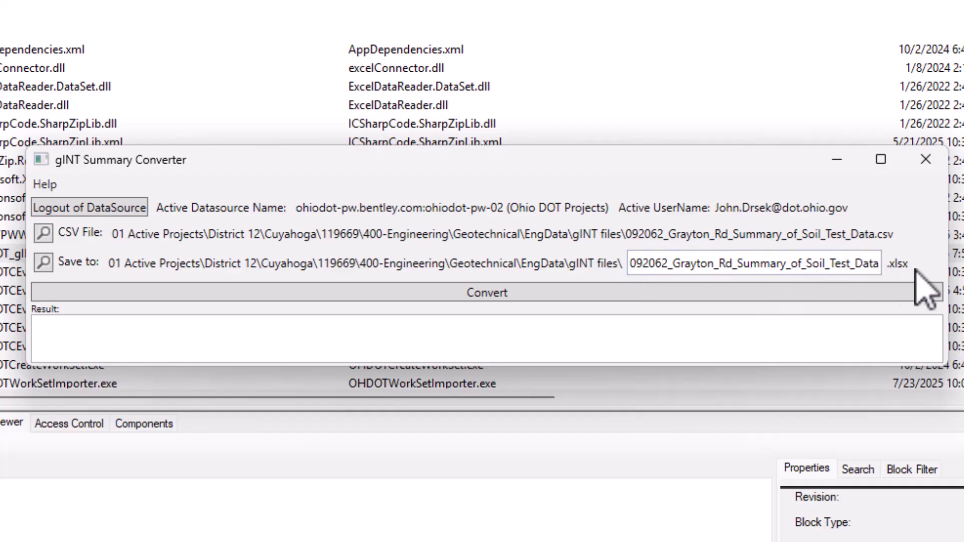
{"action": "left_click", "coordinate": [880, 266]}
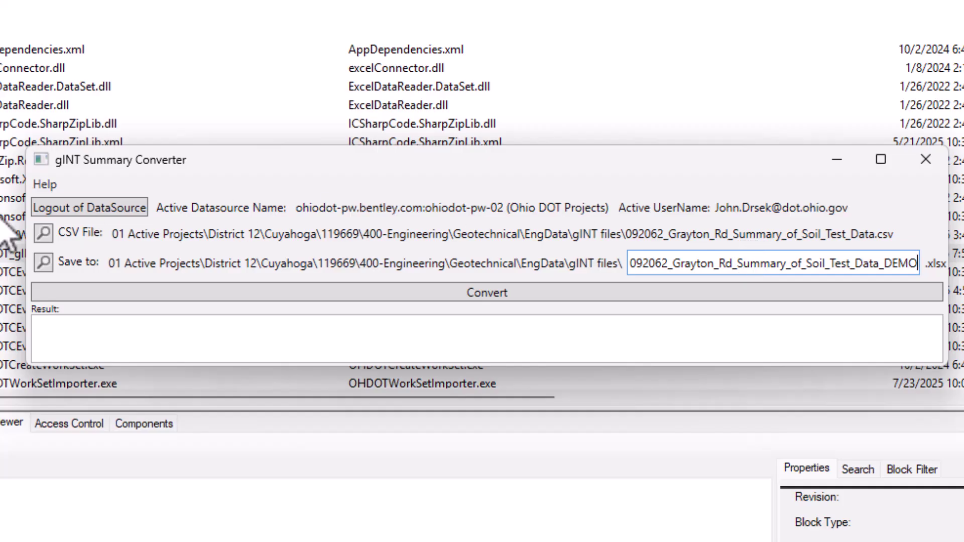
View the ProjectWise and local folder choices for saving the converted report, and leave both without choosing a folder
{"action": "left_click", "coordinate": [44, 261]}
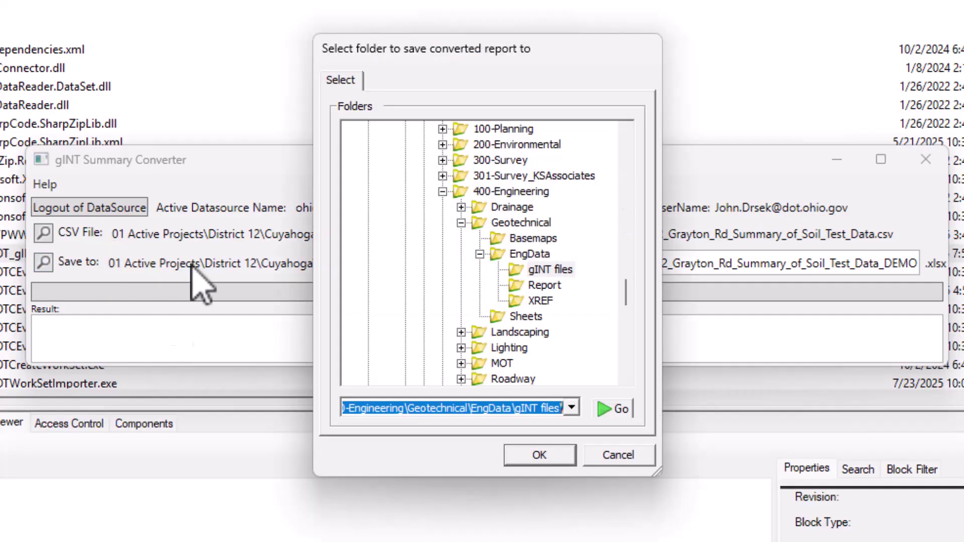
{"action": "left_click_drag", "start_coordinate": [448, 53], "coordinate": [361, 94]}
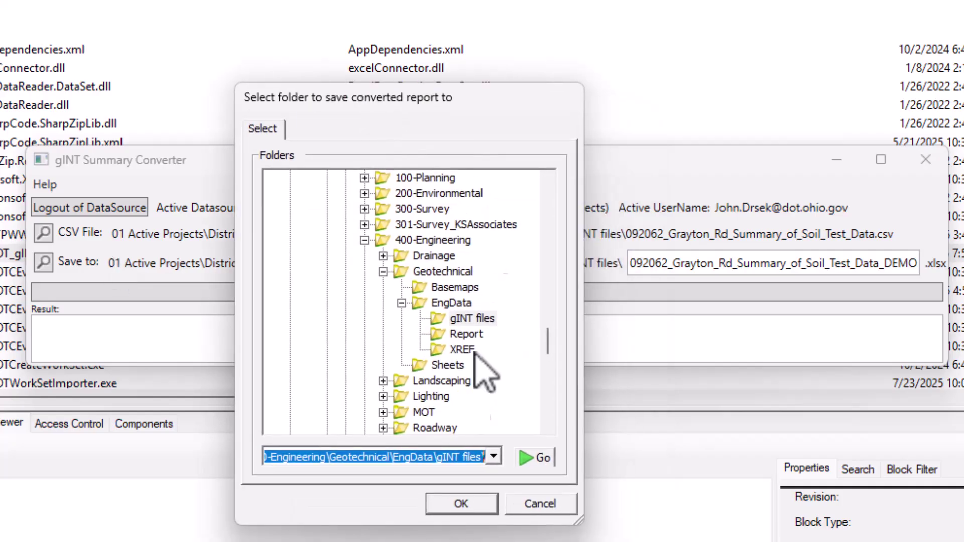
{"action": "left_click", "coordinate": [542, 504]}
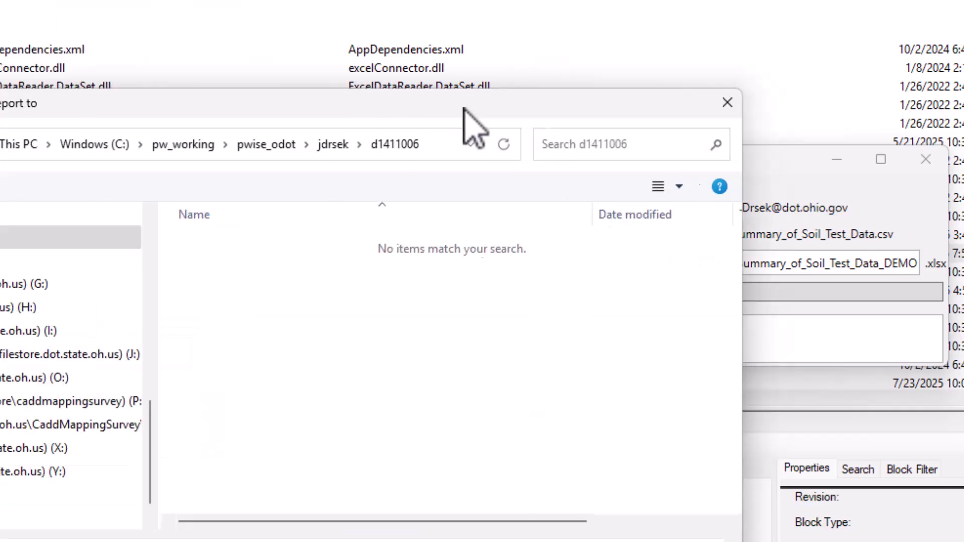
{"action": "left_click_drag", "start_coordinate": [458, 125], "coordinate": [566, 168]}
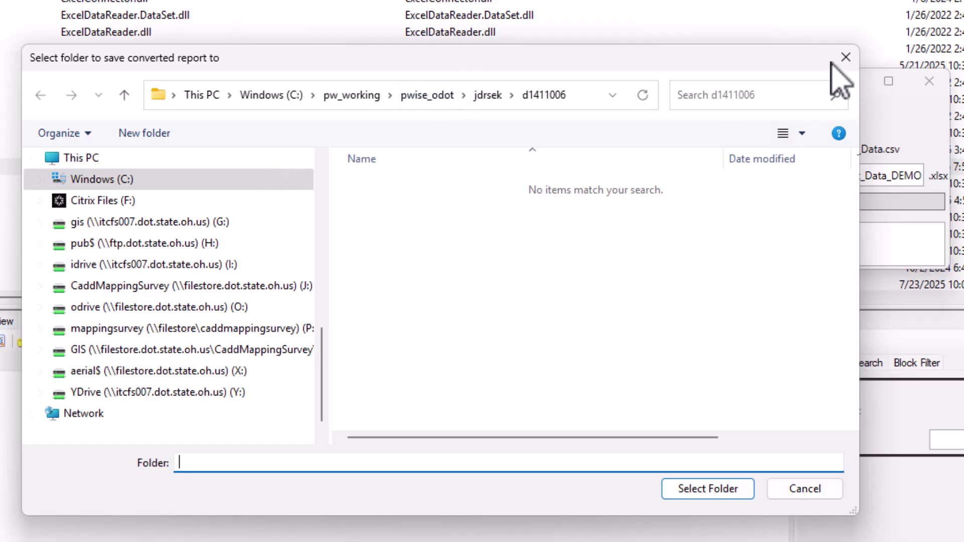
{"action": "left_click", "coordinate": [823, 489]}
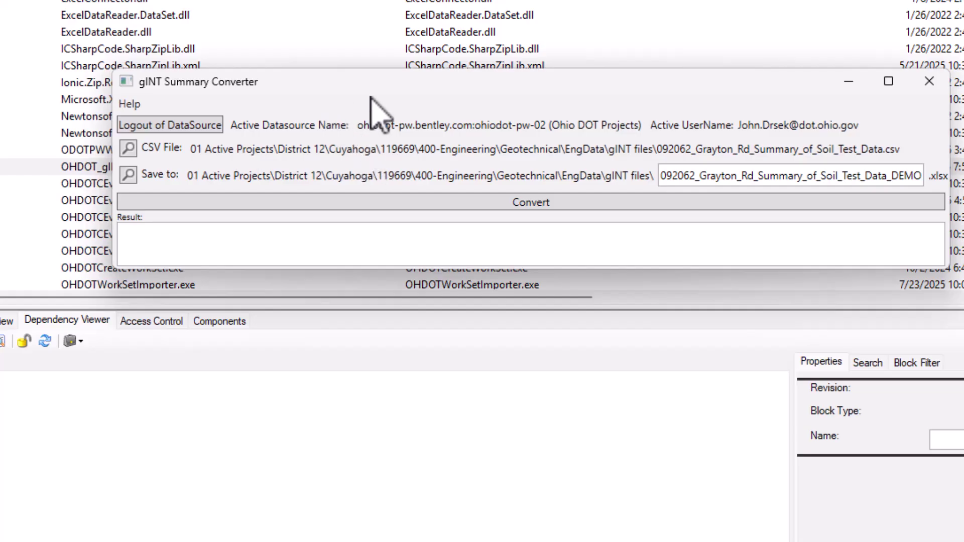
Convert the CSV report and open 092062_Grayton_Rd_Summary_of_Soil_Test_Data_DEMO.xlsx from the project's gINT files folder
{"action": "left_click", "coordinate": [483, 203]}
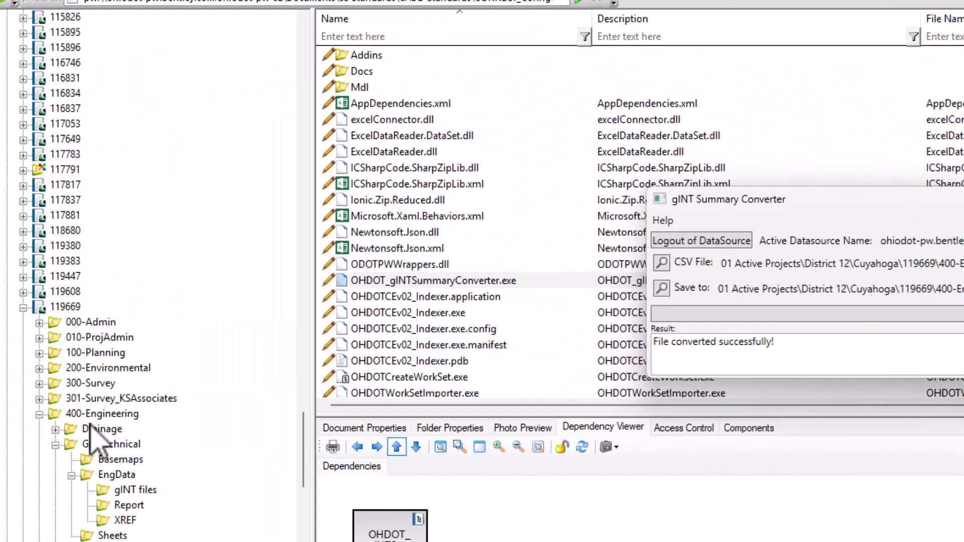
{"action": "left_click", "coordinate": [133, 491]}
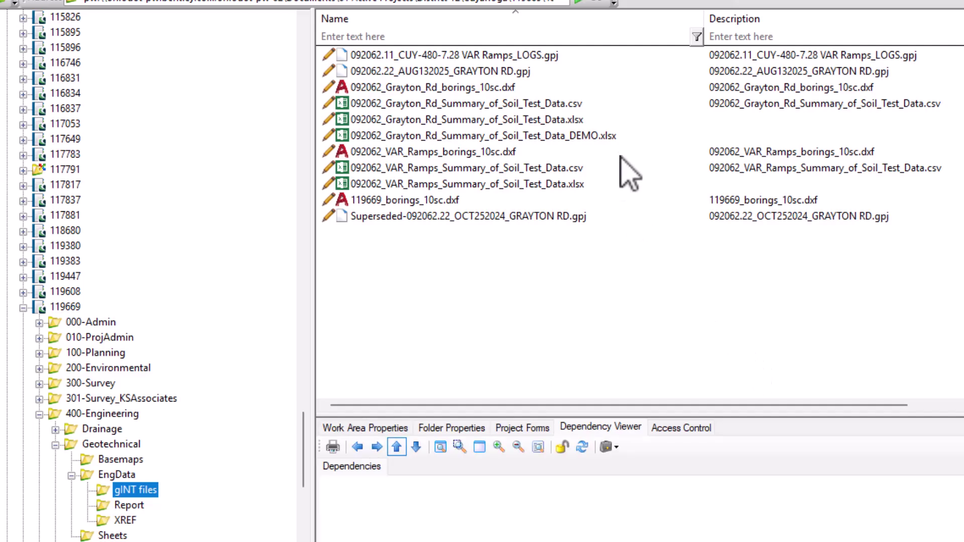
{"action": "left_click", "coordinate": [614, 136]}
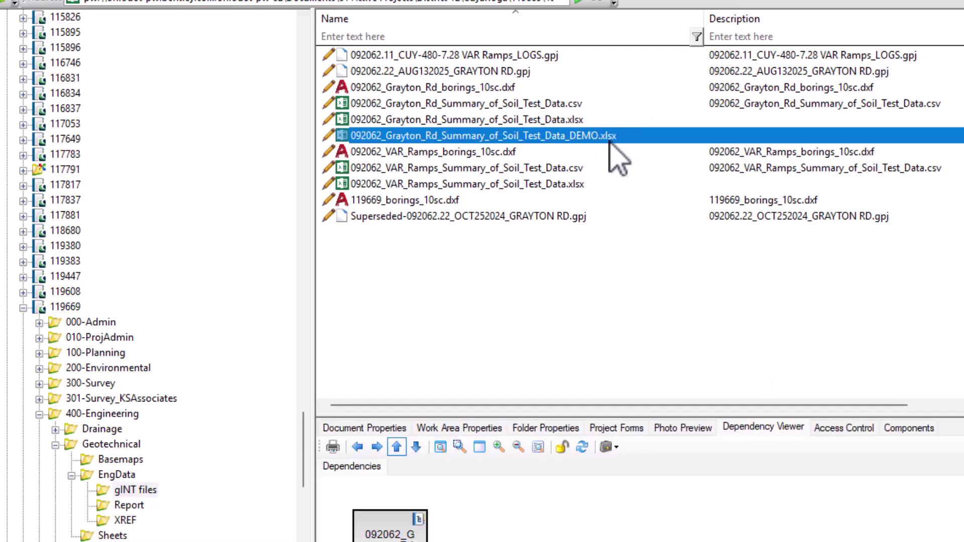
{"action": "double_click", "coordinate": [609, 137]}
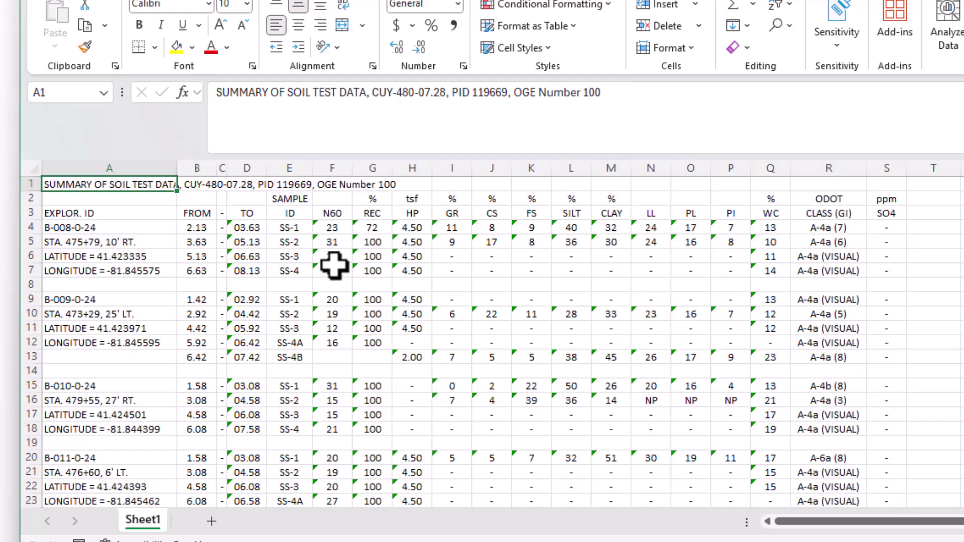
Examine the exploration IDs, depths and soil test columns in the converted workbook
{"action": "left_click", "coordinate": [103, 215]}
{"action": "left_click", "coordinate": [197, 272]}
{"action": "left_click", "coordinate": [485, 255]}
{"action": "left_click", "coordinate": [733, 299]}
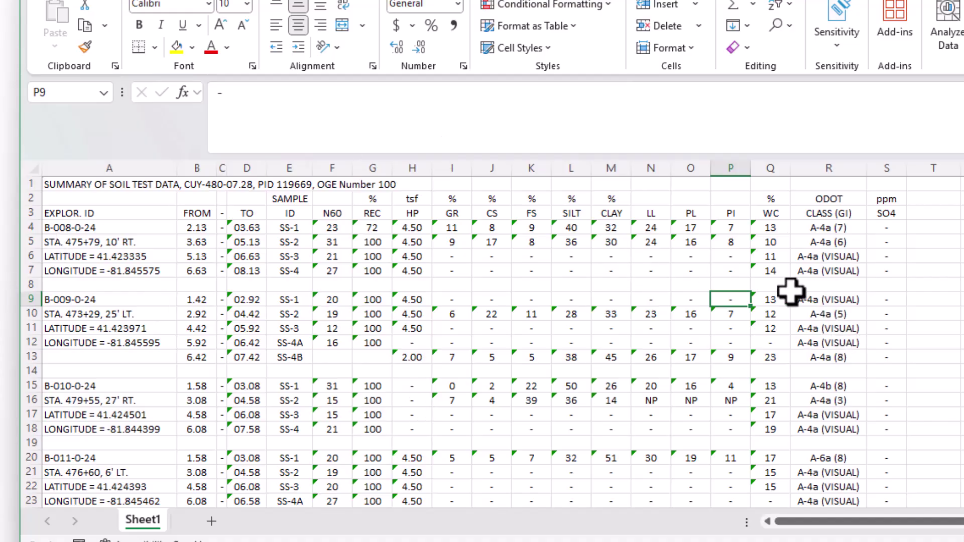
{"action": "scroll", "coordinate": [374, 309], "scroll_direction": "down", "scroll_amount": 1}
{"action": "scroll", "coordinate": [383, 302], "scroll_direction": "up", "scroll_amount": 1}
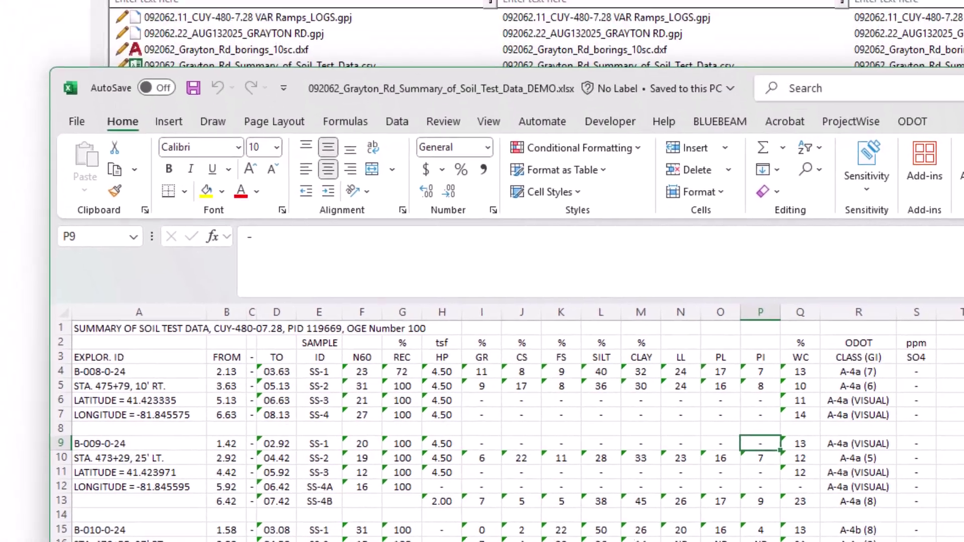
Open the source 092062_Grayton_Rd_Summary_of_Soil_Test_Data.csv and review its unformatted boring rows for comparison
{"action": "left_click_drag", "start_coordinate": [436, 81], "coordinate": [448, 251]}
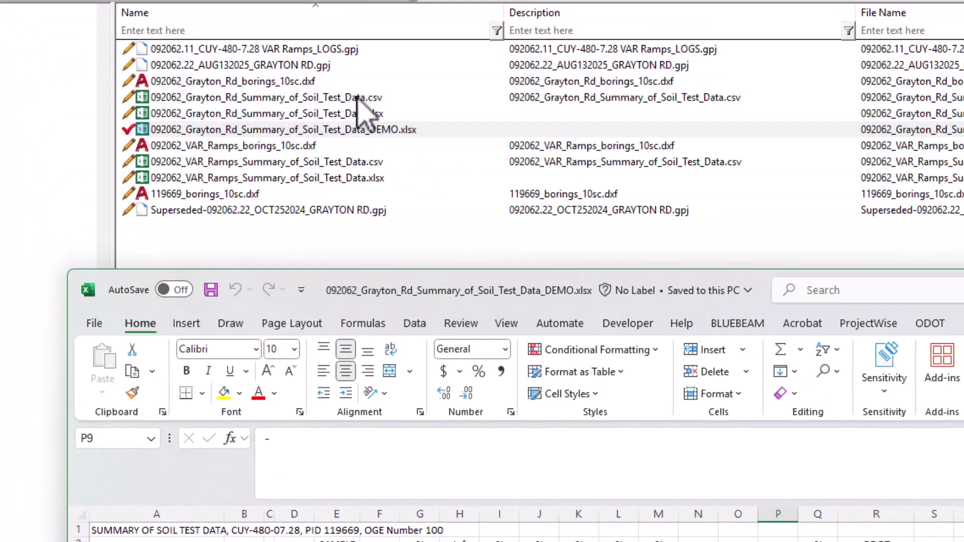
{"action": "double_click", "coordinate": [362, 97]}
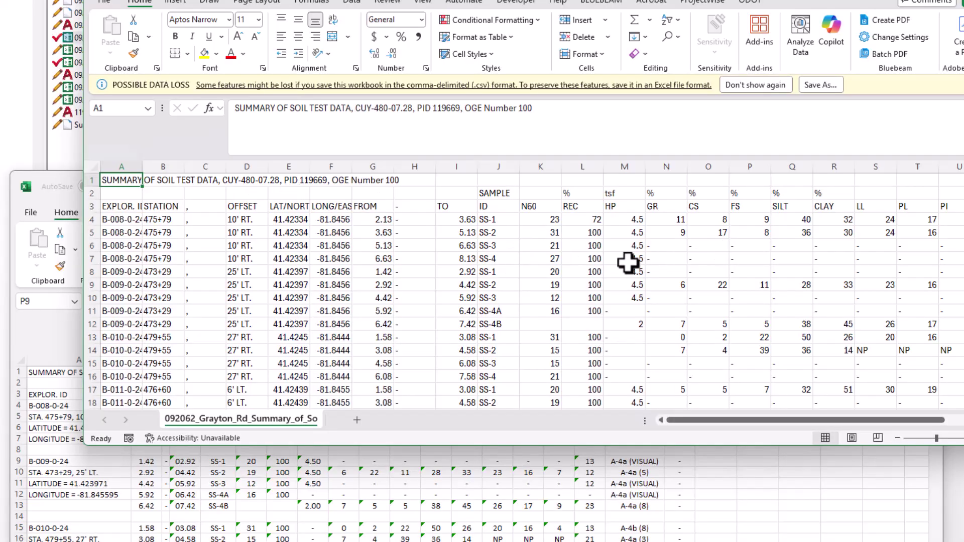
{"action": "scroll", "coordinate": [324, 261], "scroll_direction": "down", "scroll_amount": 5}
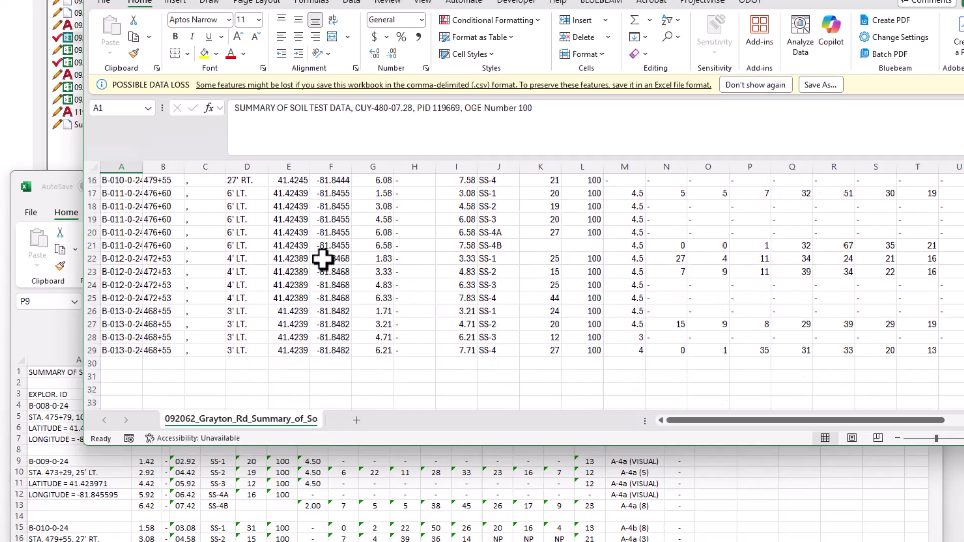
{"action": "scroll", "coordinate": [329, 362], "scroll_direction": "up", "scroll_amount": 5}
{"action": "scroll", "coordinate": [356, 246], "scroll_direction": "down", "scroll_amount": 3}
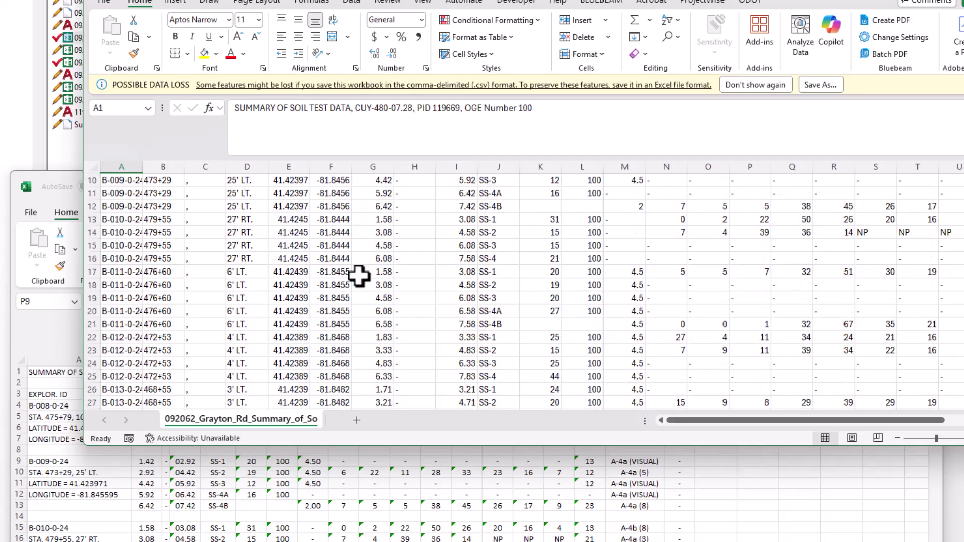
{"action": "scroll", "coordinate": [357, 286], "scroll_direction": "down", "scroll_amount": 2}
{"action": "scroll", "coordinate": [366, 307], "scroll_direction": "up", "scroll_amount": 5}
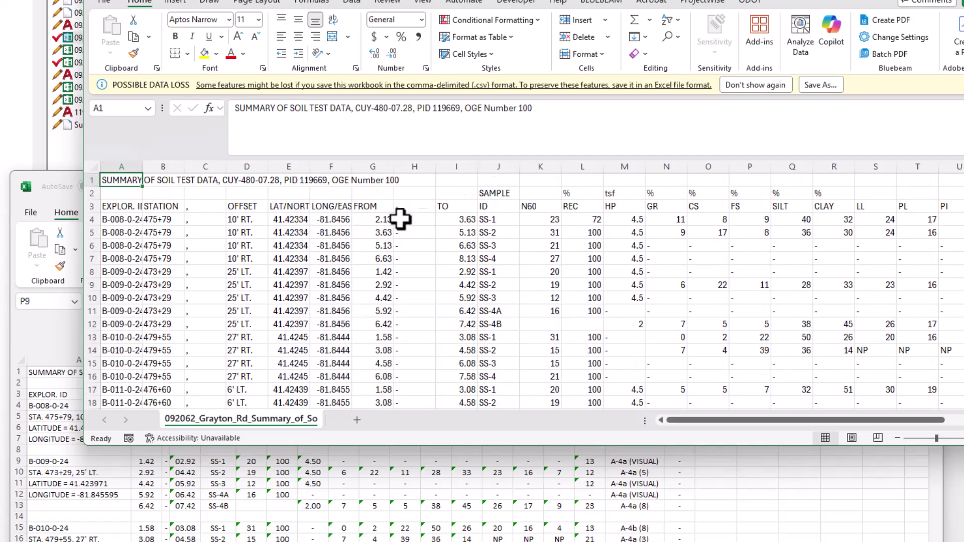
Return to the DEMO workbook and inspect how boring B-009-0-24's ID, station, latitude and longitude are stacked in A9:A12
{"action": "left_click", "coordinate": [262, 526]}
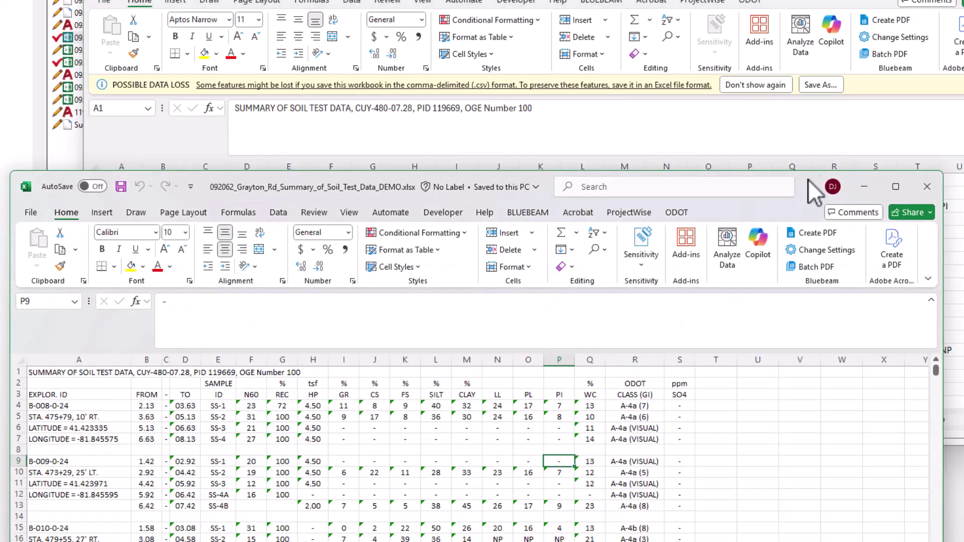
{"action": "left_click_drag", "start_coordinate": [809, 180], "coordinate": [838, 143]}
{"action": "left_click_drag", "start_coordinate": [123, 359], "coordinate": [166, 460]}
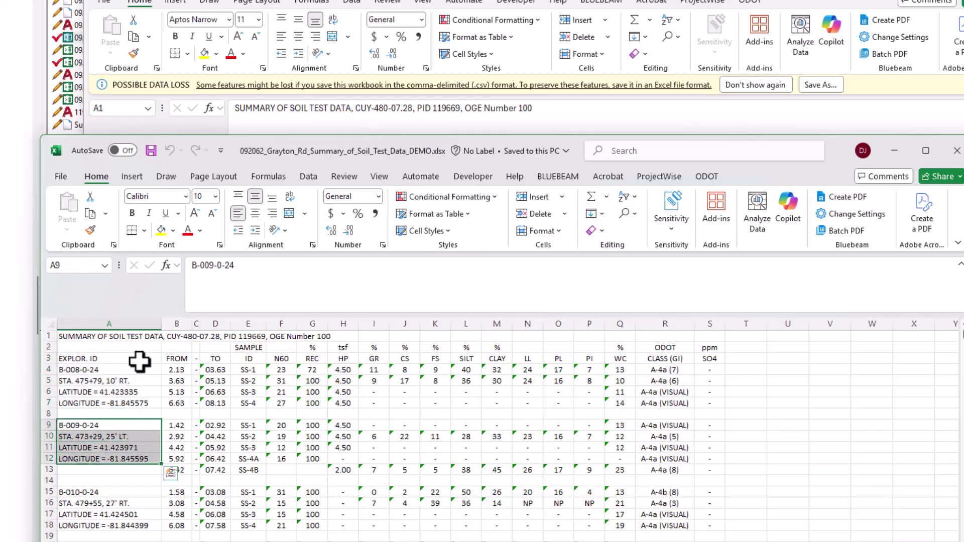